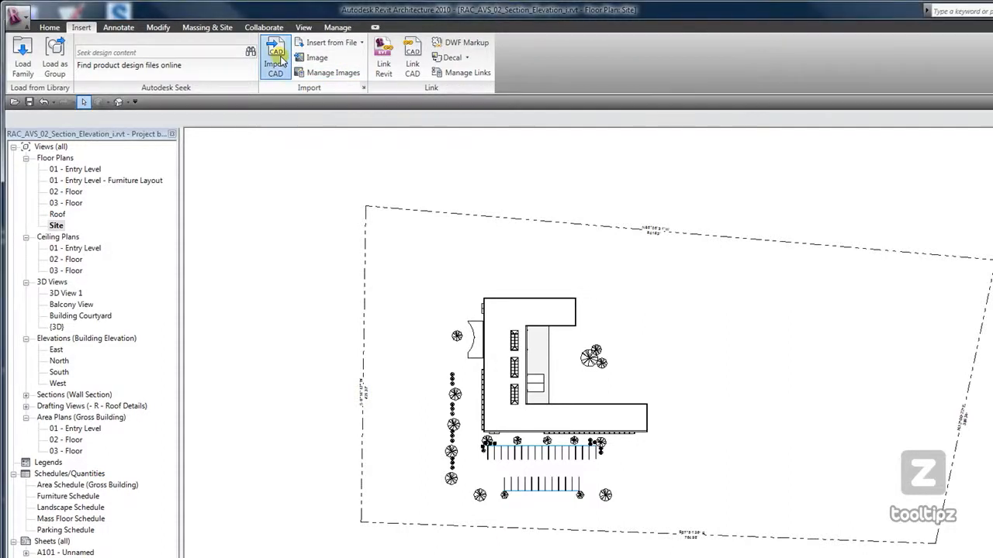
Step: Start a CAD import and select Site Plan.dwg from the Training Files\Common folder of the rac_tutorial_datasets_01_i tutorial set
click(282, 62)
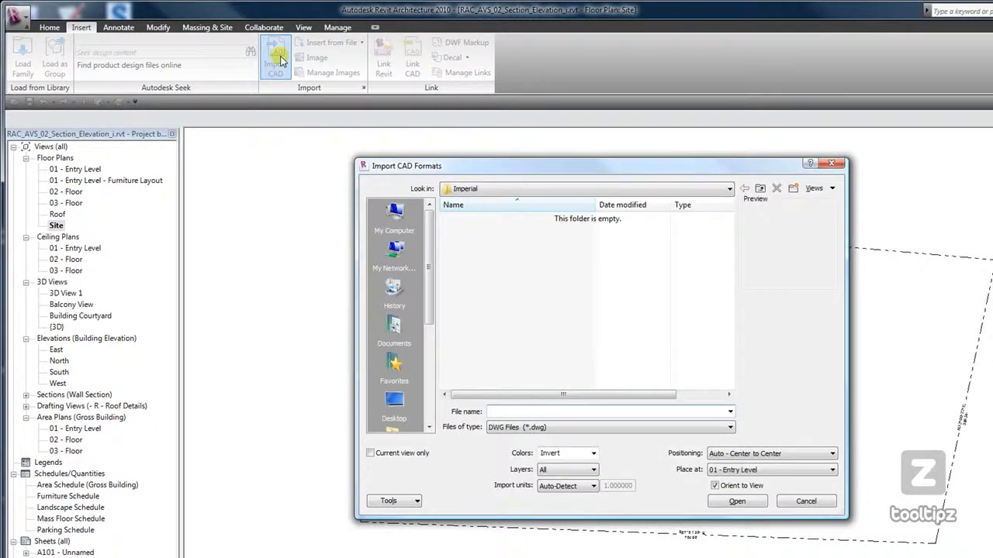
drag(430, 312, 435, 417)
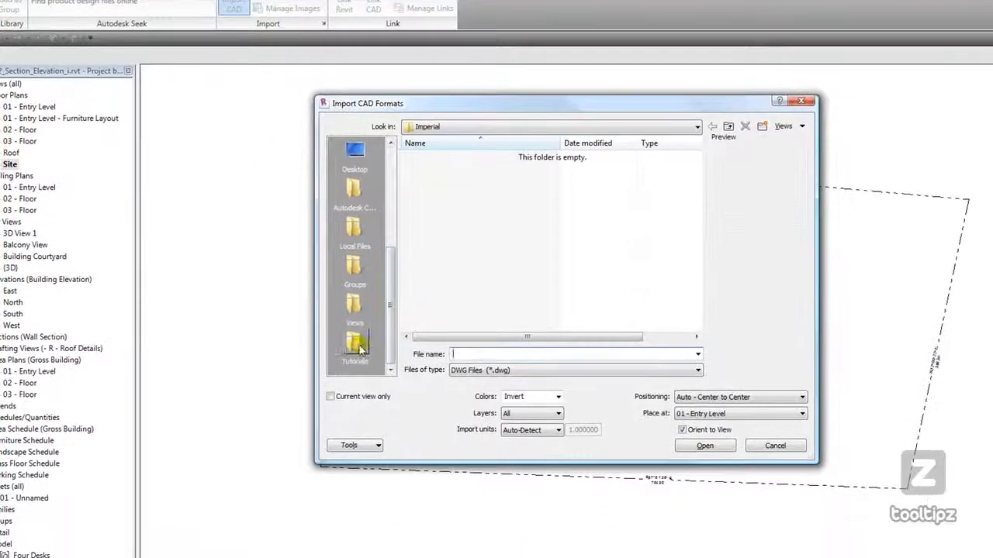
click(356, 345)
double_click(462, 158)
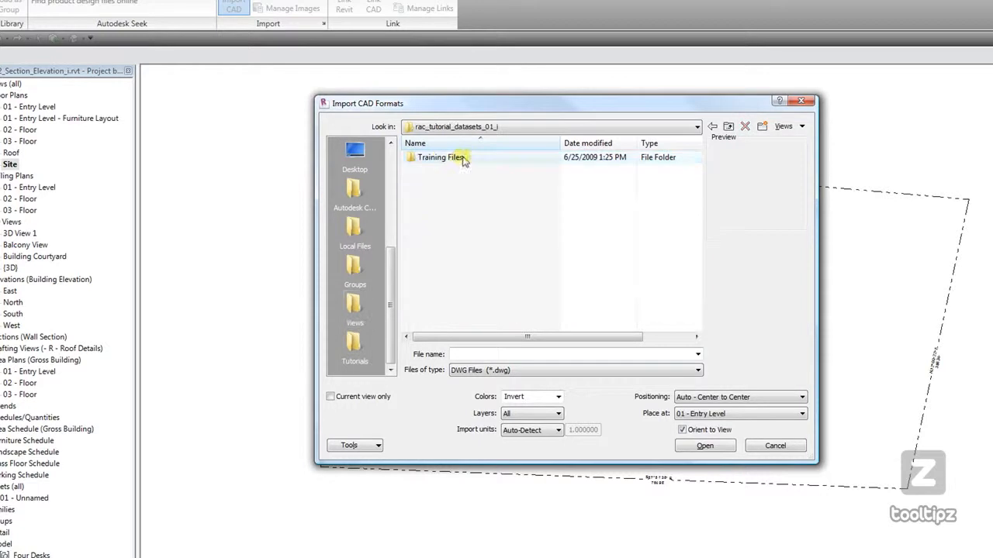
double_click(462, 159)
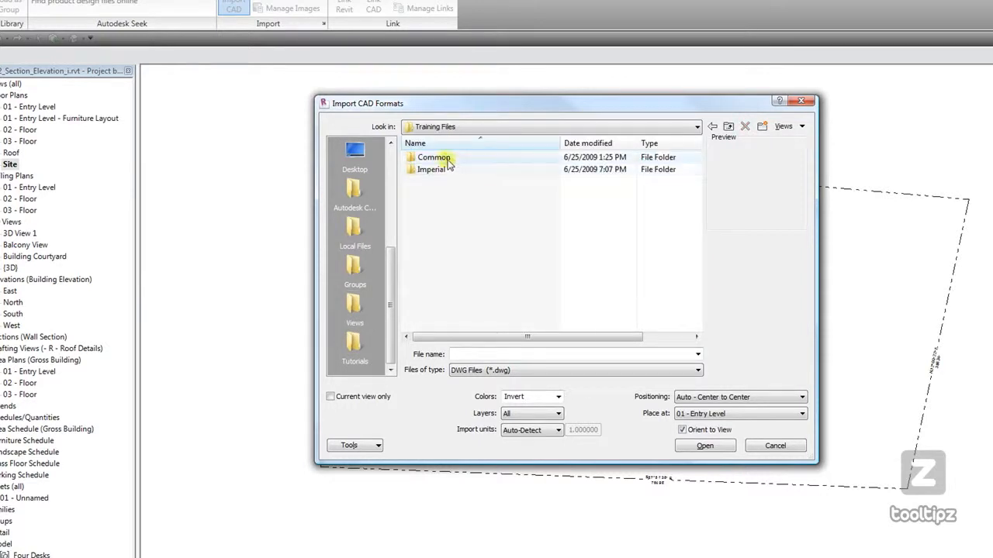
double_click(434, 157)
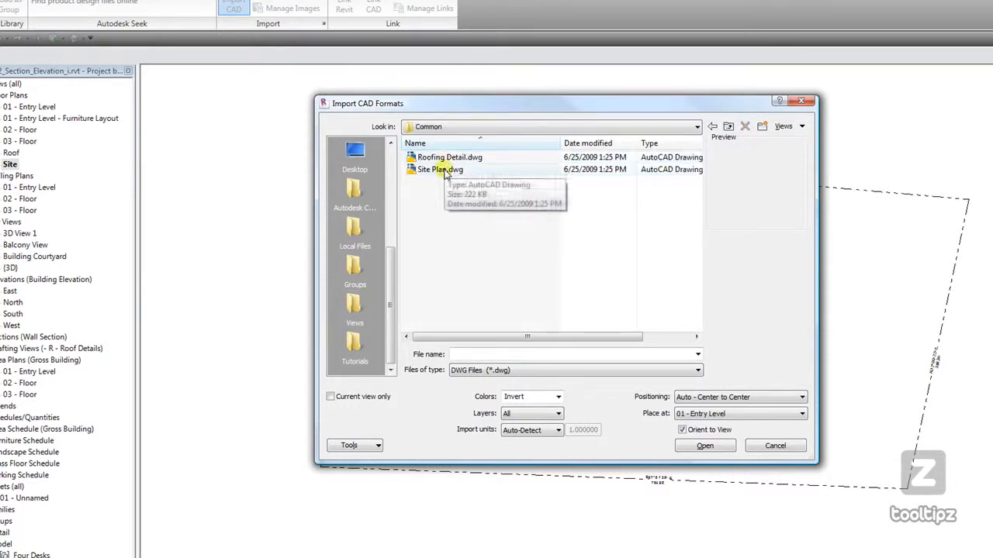
click(442, 170)
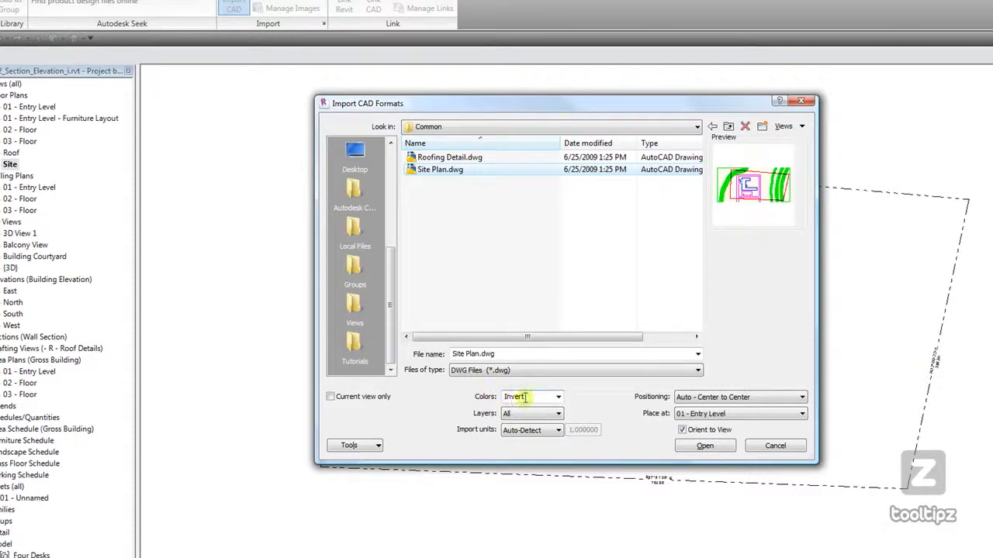
Step: Review the import choices for colors, layers, import units, positioning and placement level without changing them
click(559, 398)
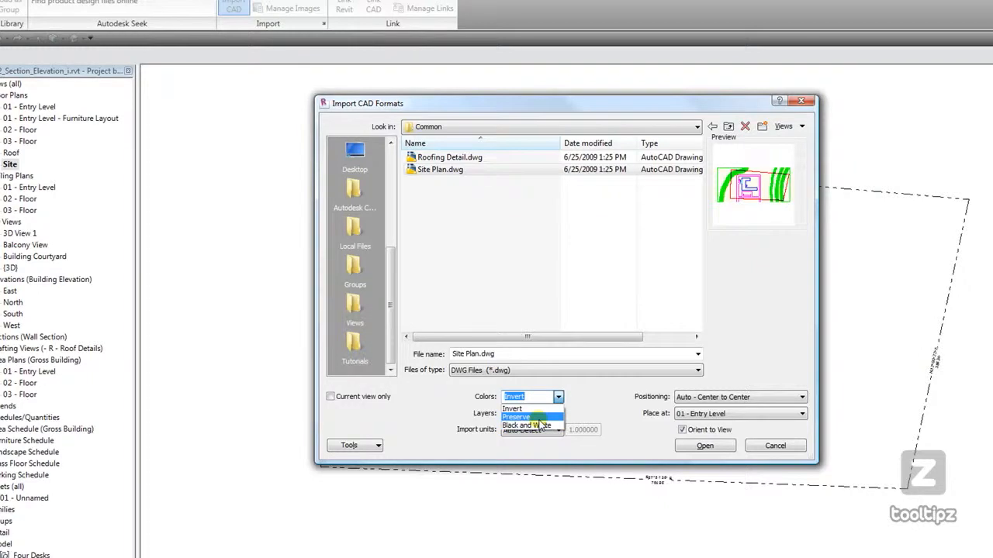
click(591, 409)
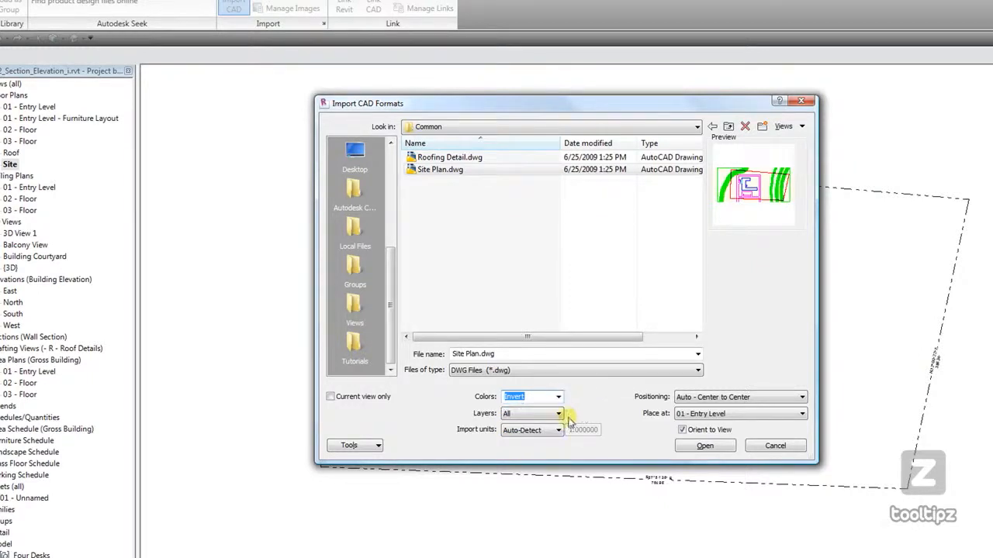
click(558, 416)
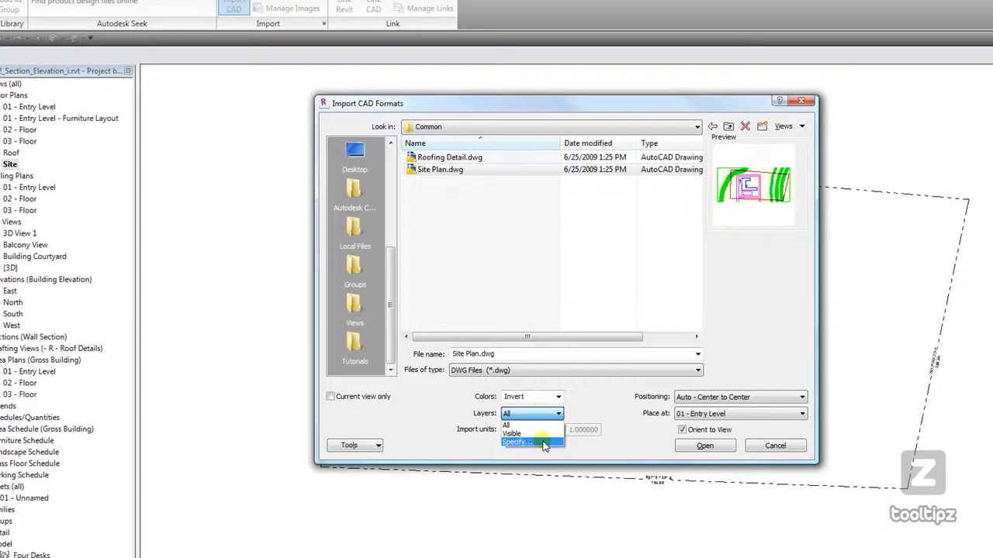
click(592, 401)
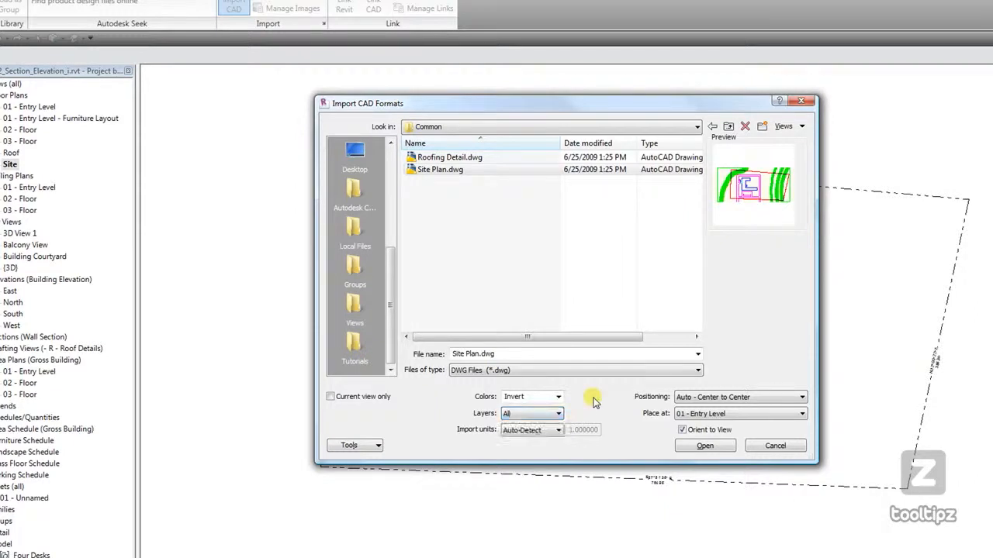
click(558, 431)
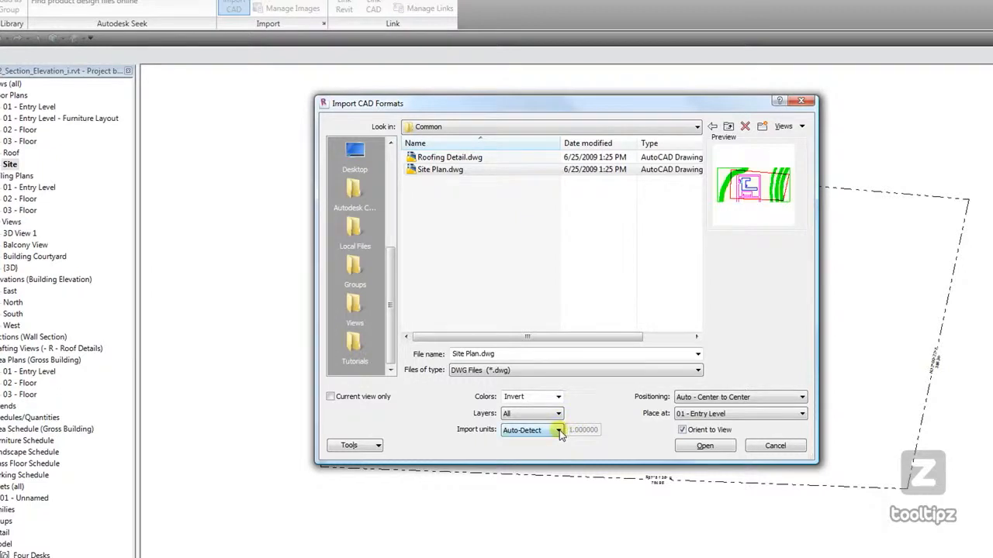
click(559, 431)
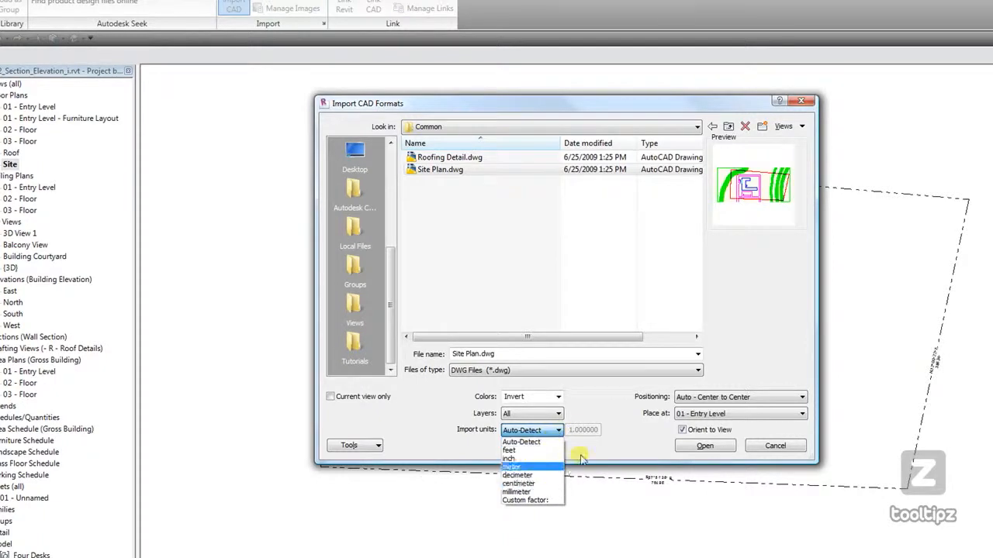
click(616, 441)
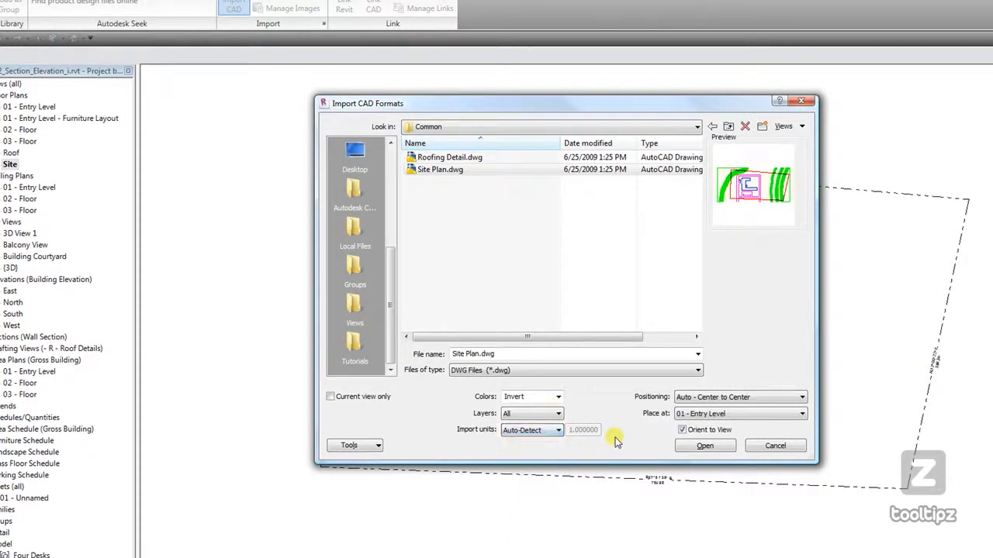
click(718, 397)
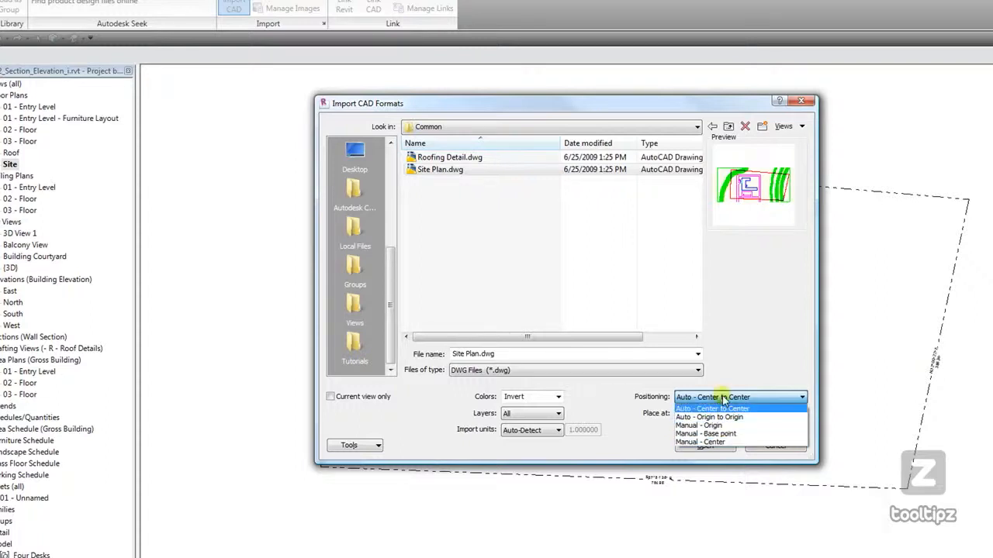
click(766, 362)
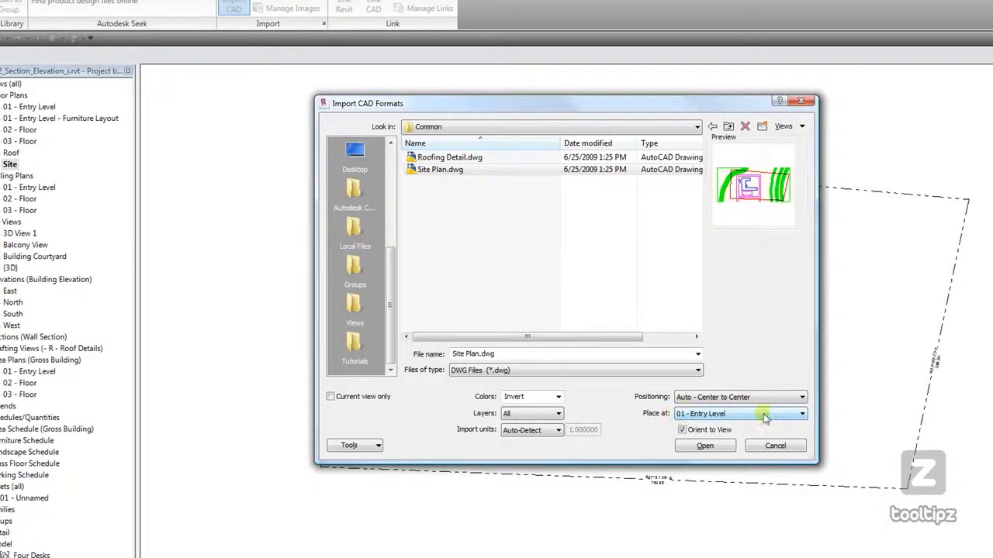
click(802, 415)
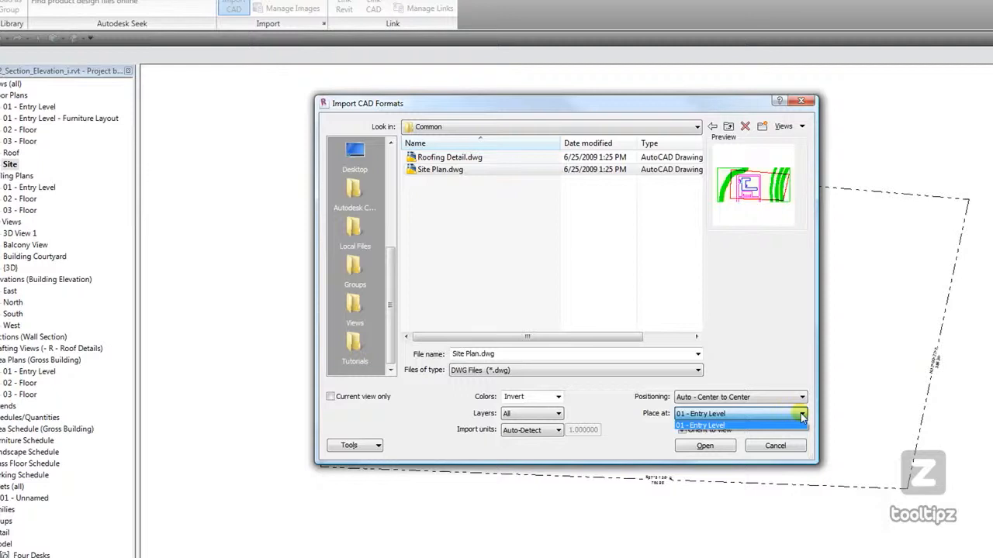
click(777, 367)
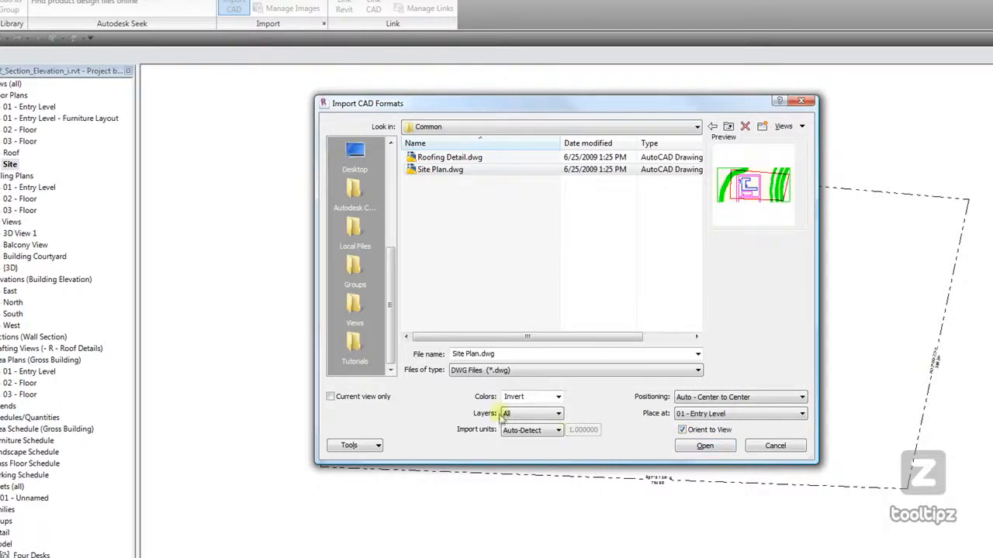
Step: Import Site Plan.dwg for the current view only, check the default 3D view for it, and return to the Site plan
click(330, 397)
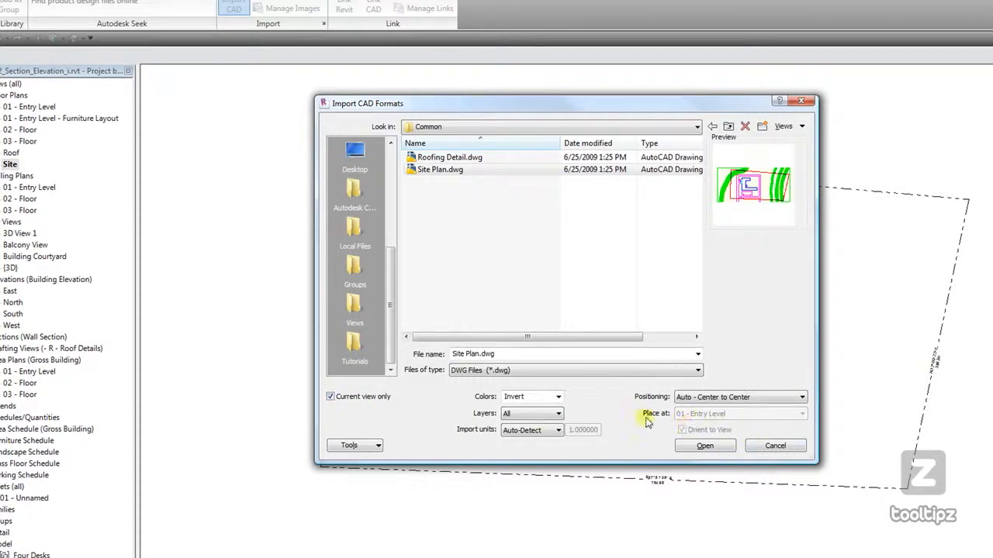
click(703, 446)
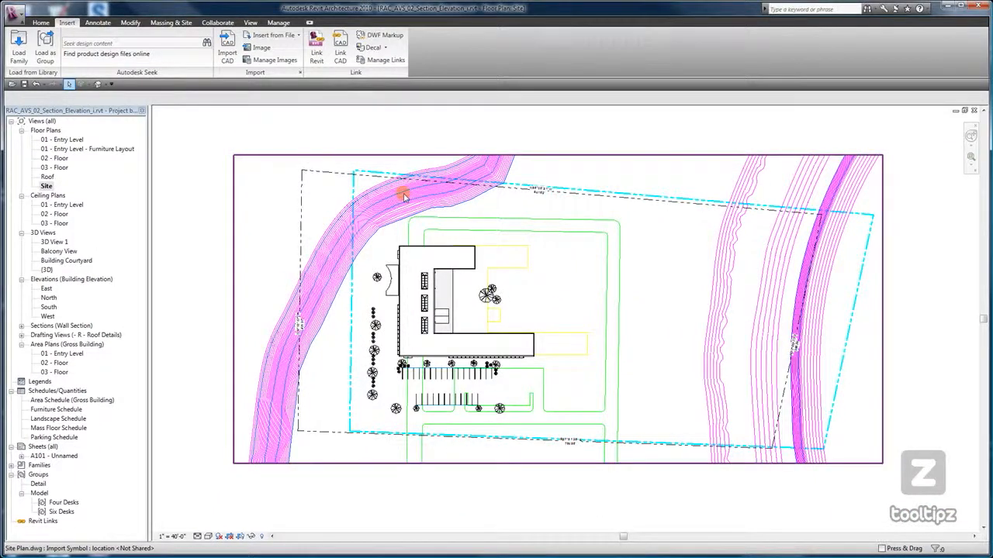
click(98, 84)
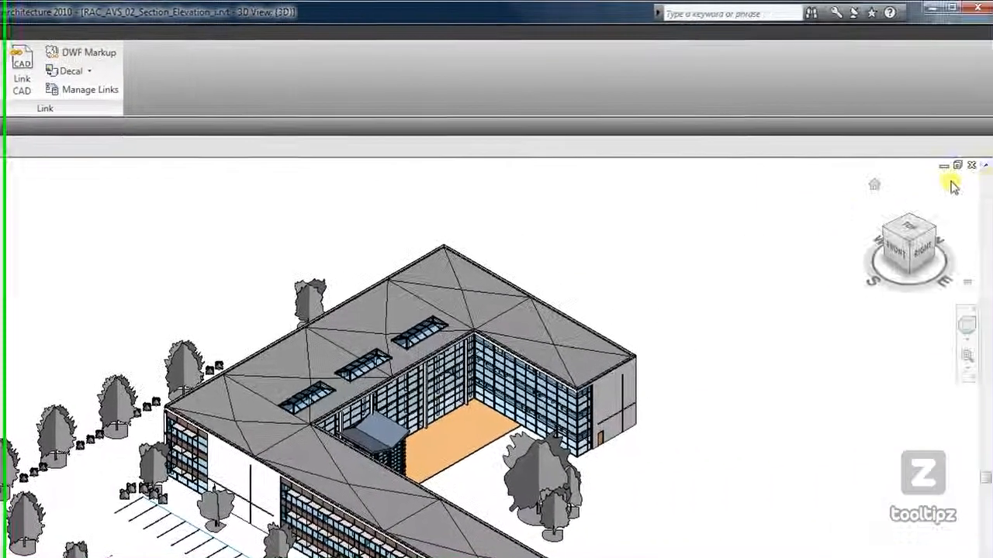
click(965, 165)
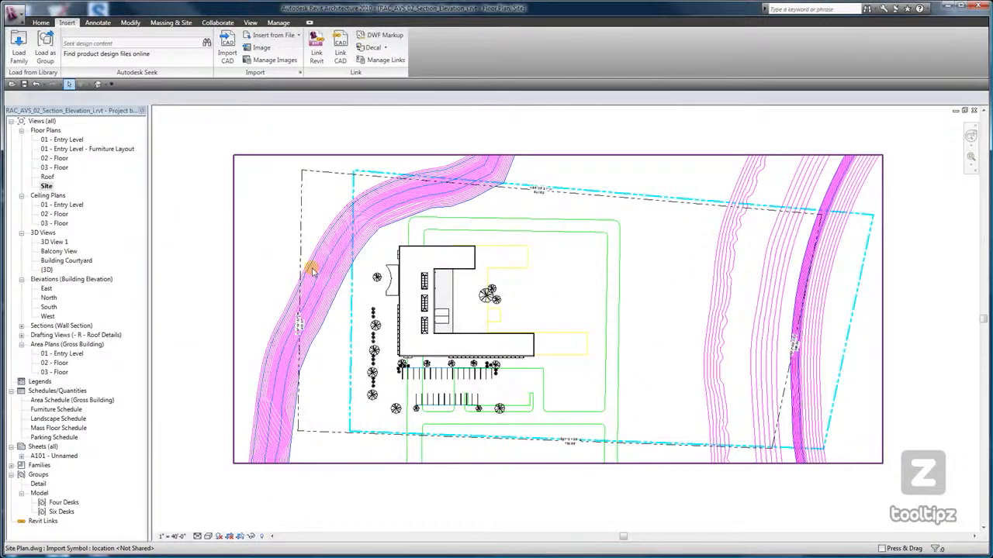
Step: Delete the imported site plan drawing from the Site floor plan
click(312, 269)
key(Delete)
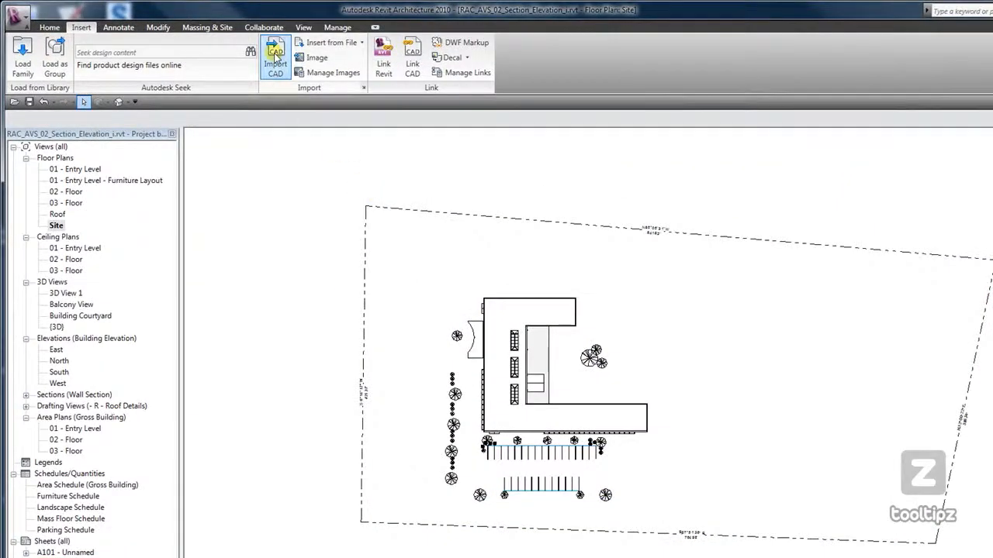
Step: Begin another CAD import and choose Site Plan.dwg in the tutorial dataset's Training Files\Common folder
click(275, 56)
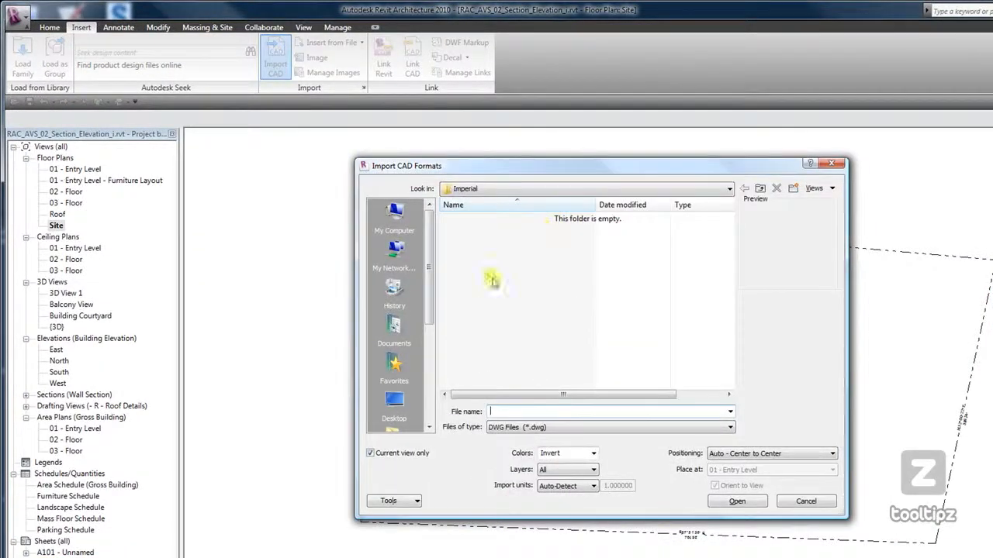
drag(428, 249, 425, 412)
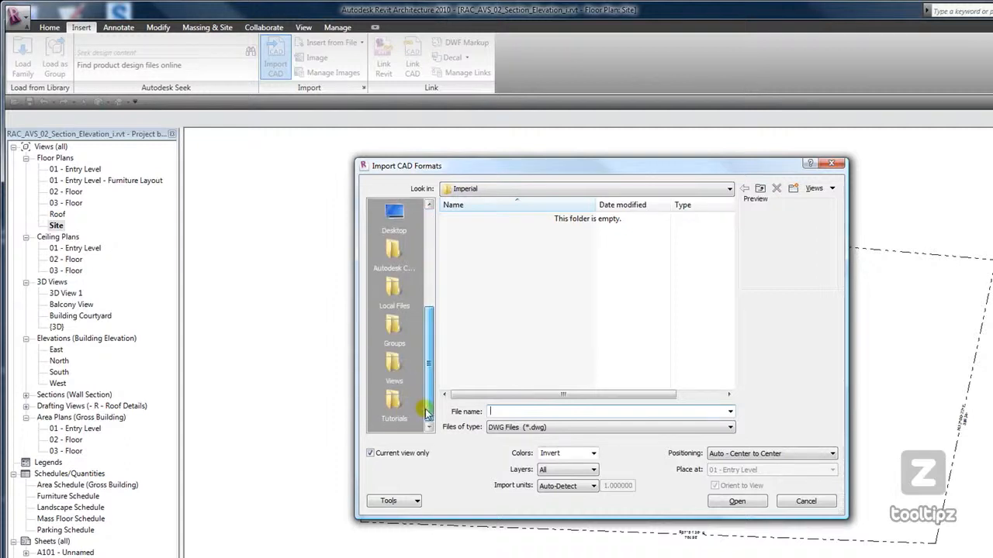
click(394, 402)
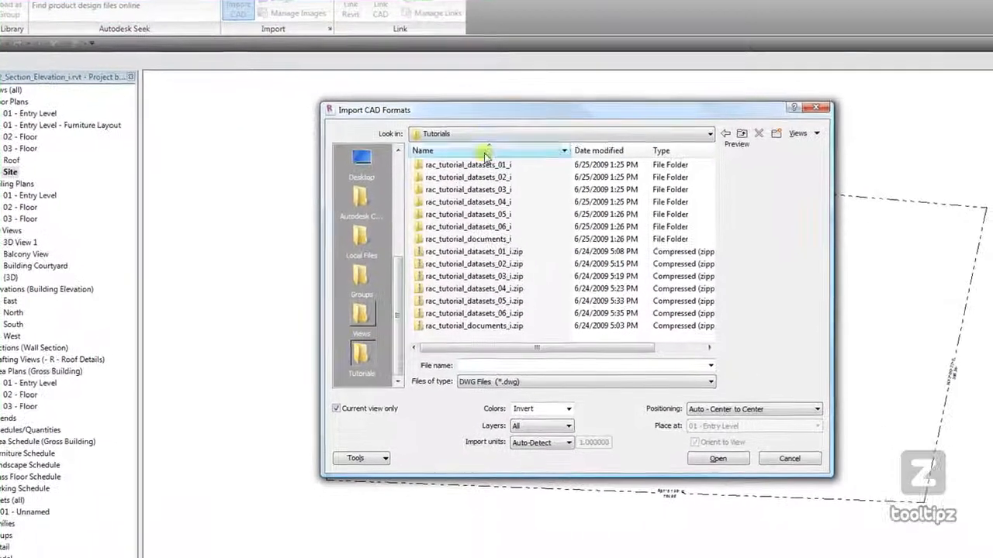
double_click(489, 197)
double_click(469, 167)
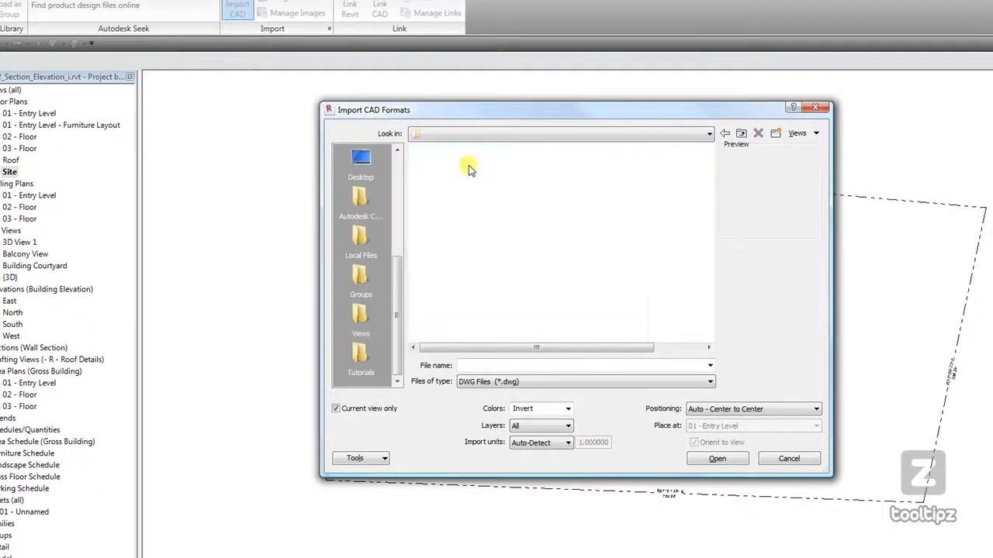
double_click(457, 166)
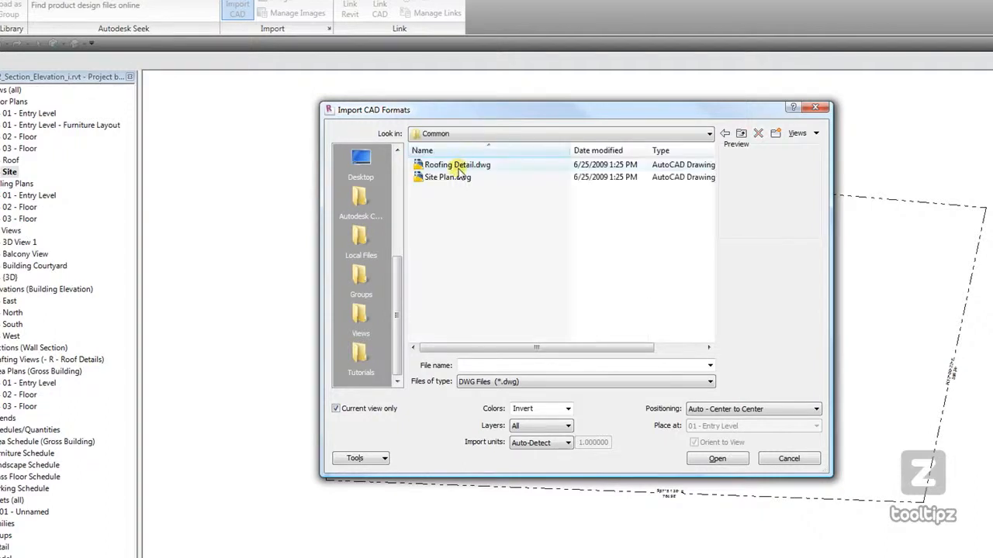
click(455, 177)
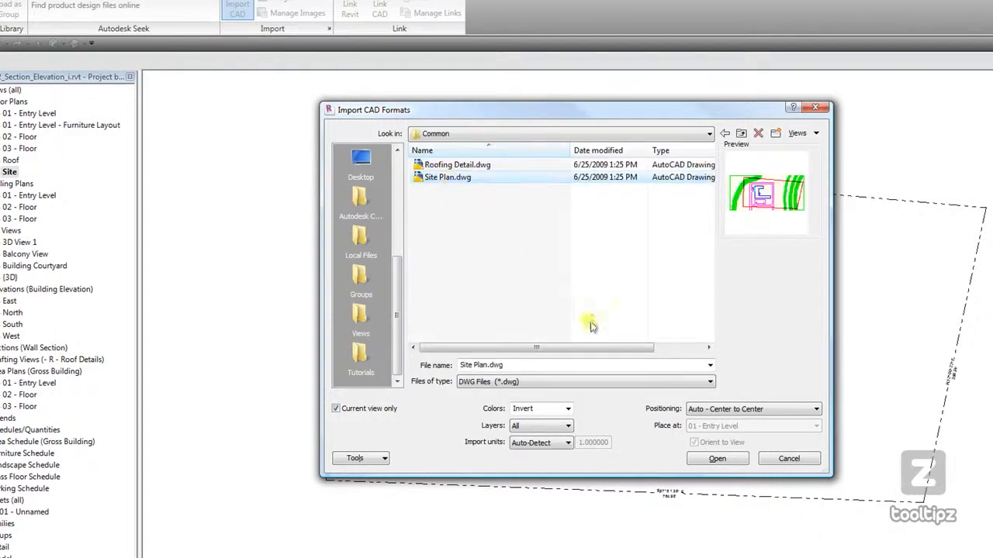
Step: Import the drawing with the current-view-only restriction turned off, and open the default 3D view to inspect it
click(335, 410)
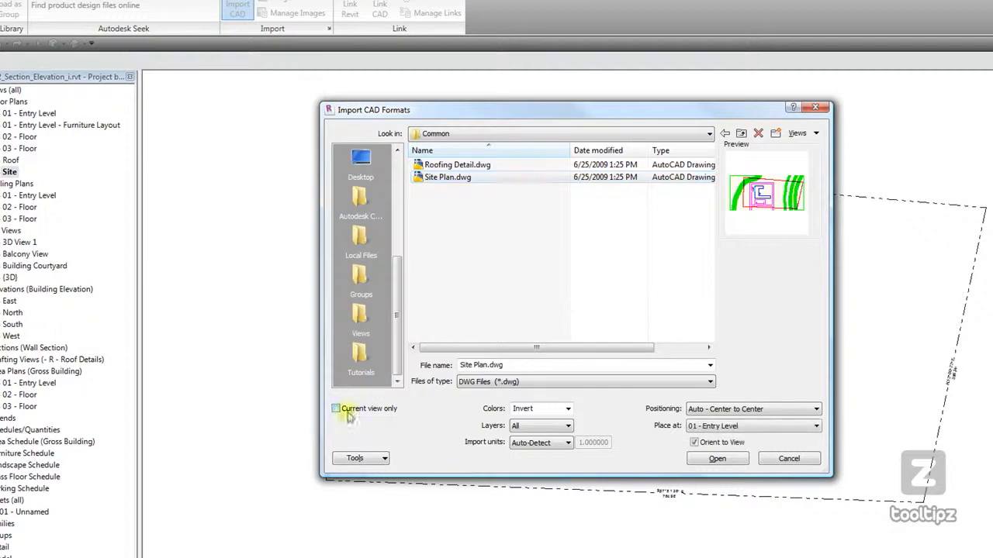
click(717, 459)
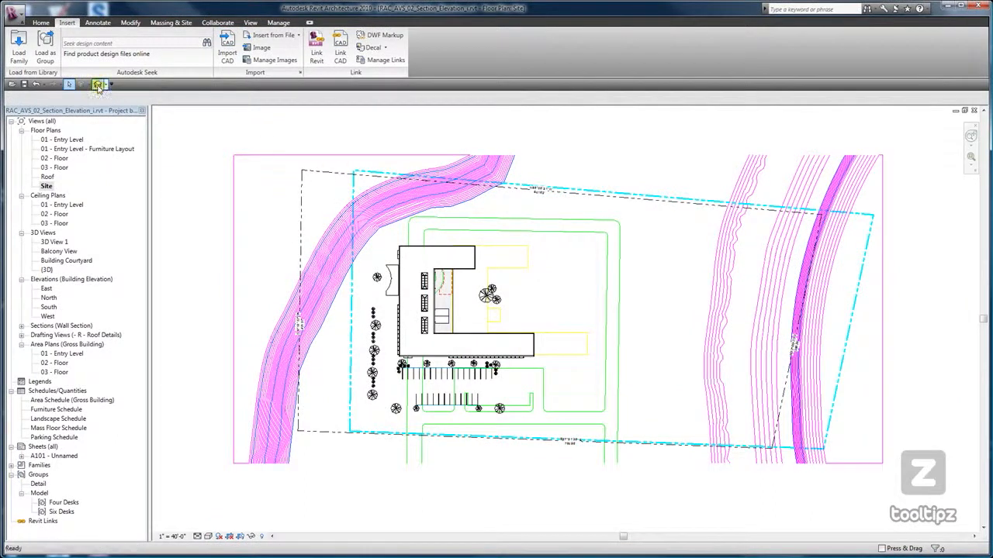
click(97, 84)
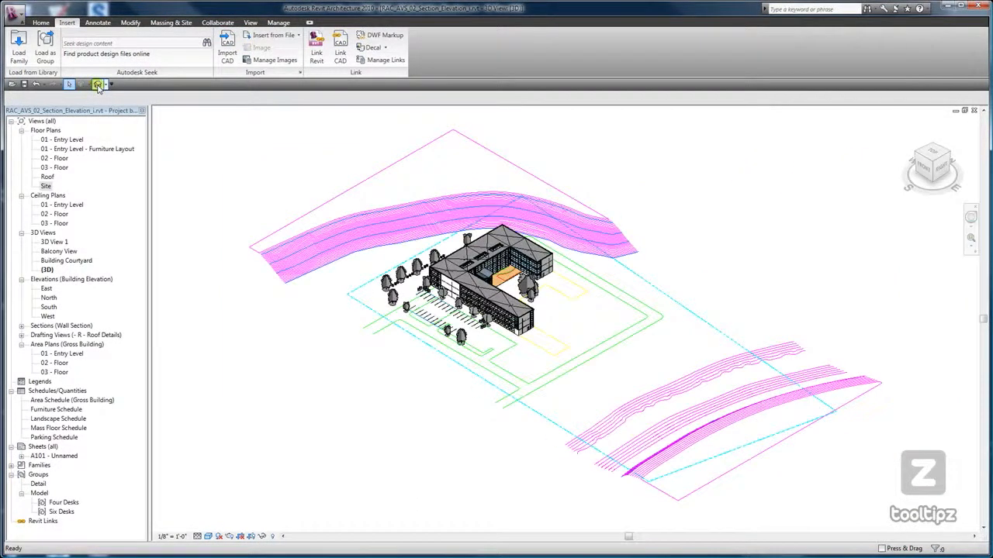